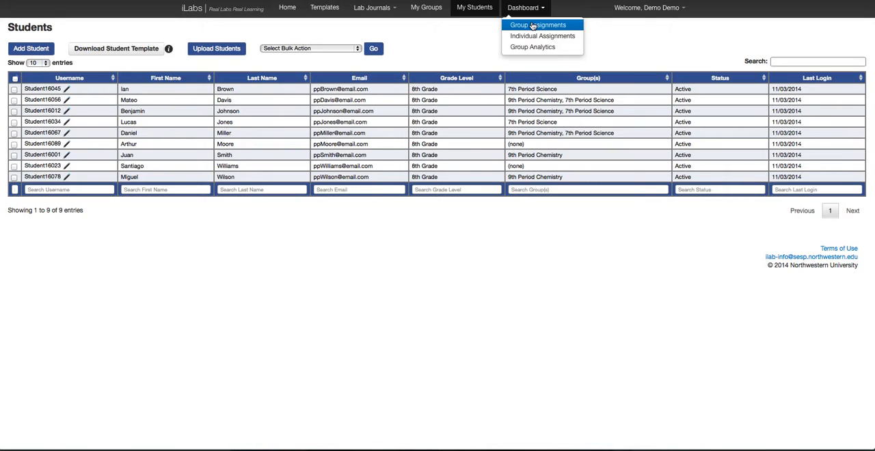
Open the first submitted Cell Phone Radiation lab from the 7th Period Science group assignments for checking
{"action": "left_click", "coordinate": [533, 26]}
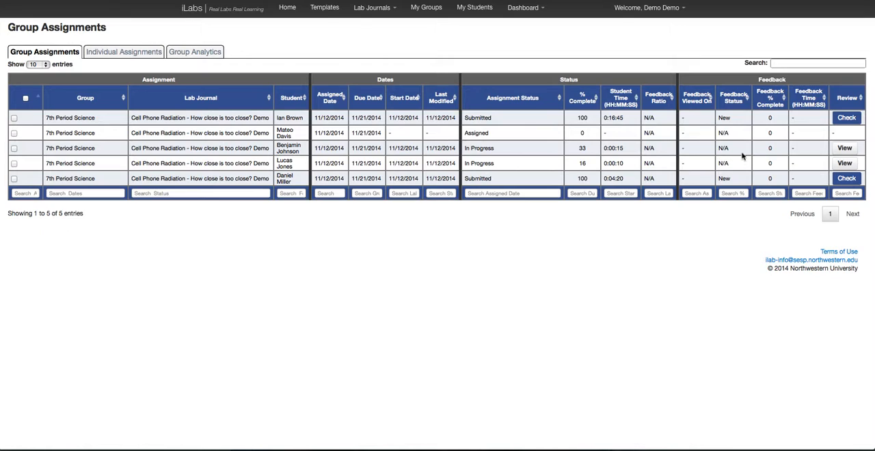
{"action": "left_click", "coordinate": [851, 120]}
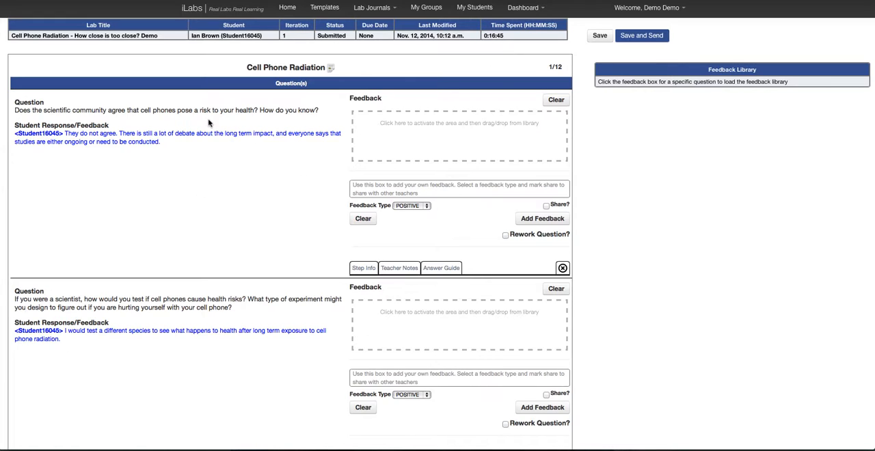
Add the library comments "That is true - there is a lot of ongoing research..." and "Is the evidence really conclusive?..." to the first question's feedback
{"action": "mouse_move", "coordinate": [331, 69]}
{"action": "left_click", "coordinate": [391, 142]}
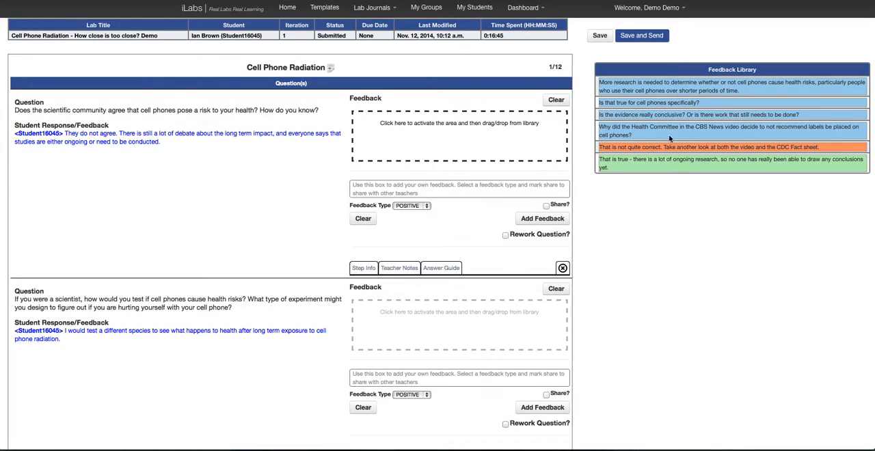
{"action": "left_click_drag", "start_coordinate": [661, 161], "coordinate": [378, 136]}
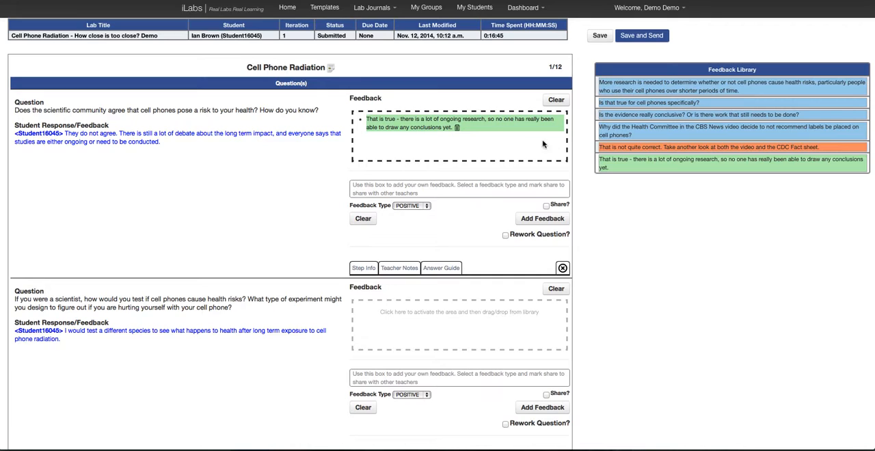
{"action": "left_click_drag", "start_coordinate": [633, 115], "coordinate": [378, 137]}
Add a custom unshared POSITIVE comment to the first question reading "Nice job," followed by the student's first name
{"action": "left_click", "coordinate": [375, 193]}
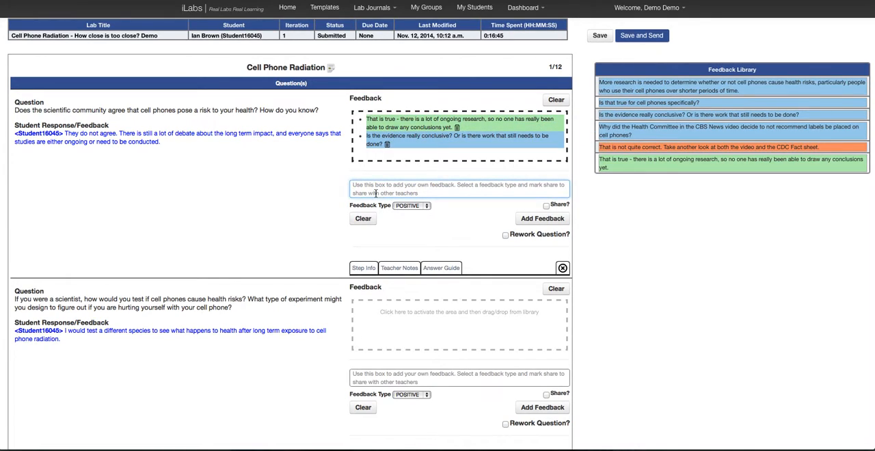
{"action": "type", "text": "Nice job, Ian."}
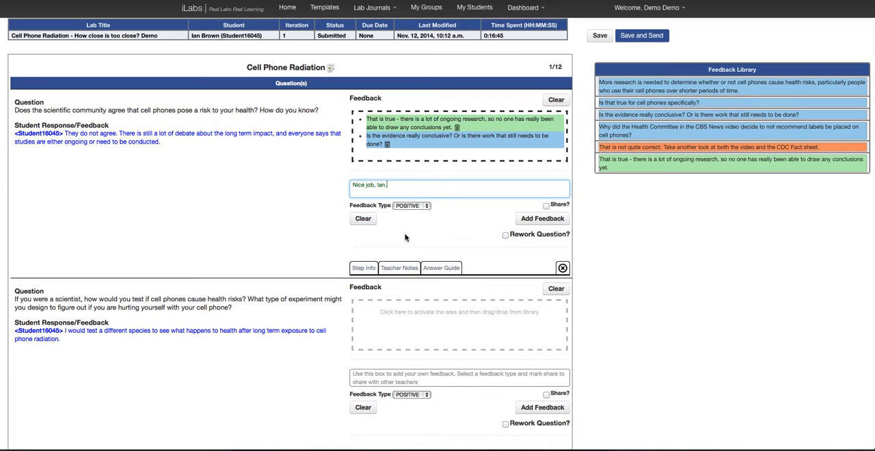
{"action": "left_click", "coordinate": [429, 208]}
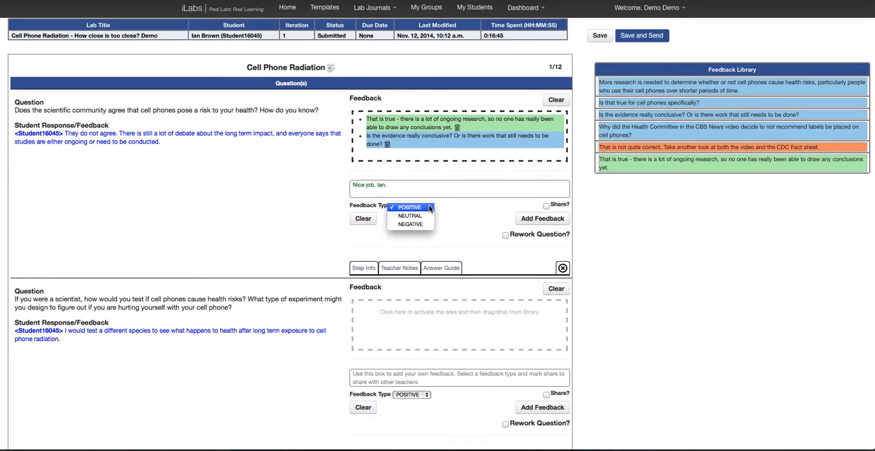
{"action": "left_click", "coordinate": [443, 206]}
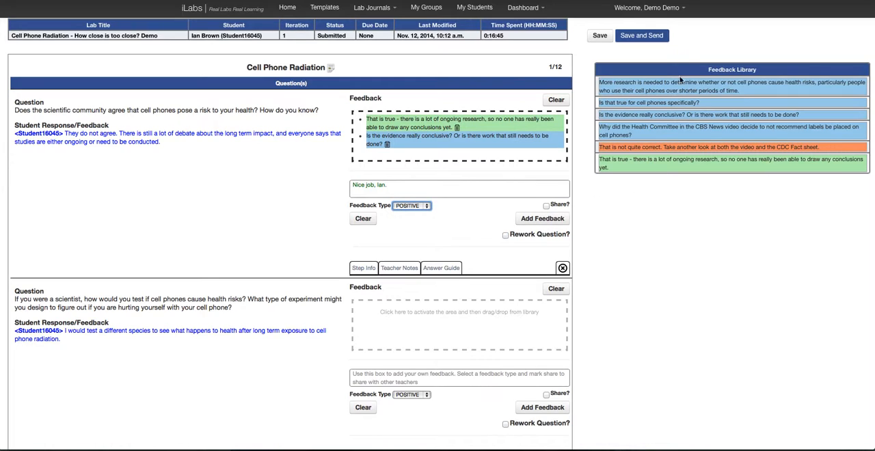
{"action": "left_click", "coordinate": [545, 205]}
{"action": "left_click", "coordinate": [547, 207]}
{"action": "left_click", "coordinate": [537, 221]}
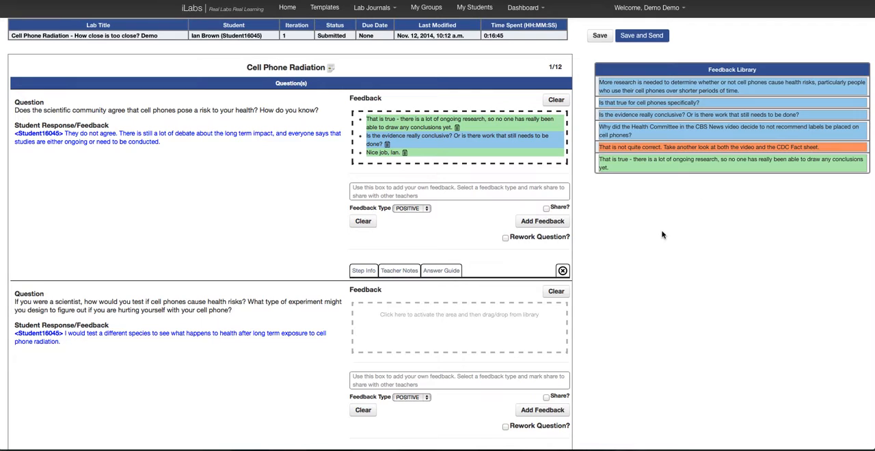
Examine the step info, teacher notes and answer guide for the first question
{"action": "scroll", "coordinate": [272, 259], "scroll_direction": "down", "scroll_amount": 1}
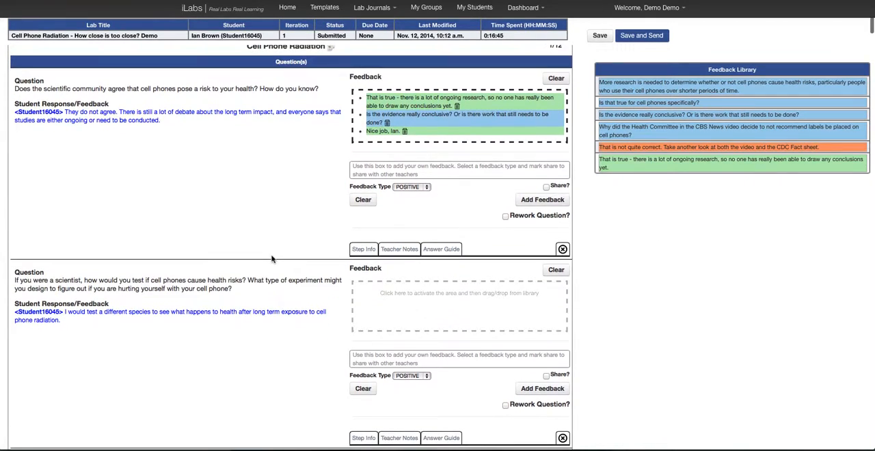
{"action": "left_click", "coordinate": [363, 250]}
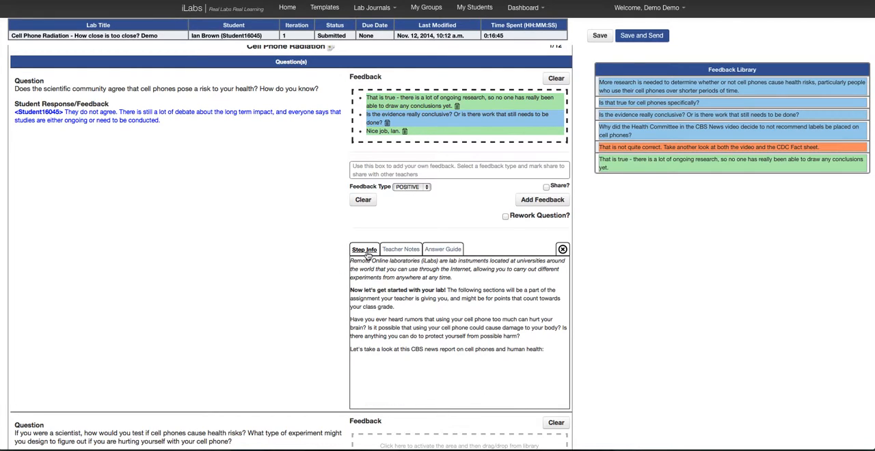
{"action": "left_click", "coordinate": [400, 252]}
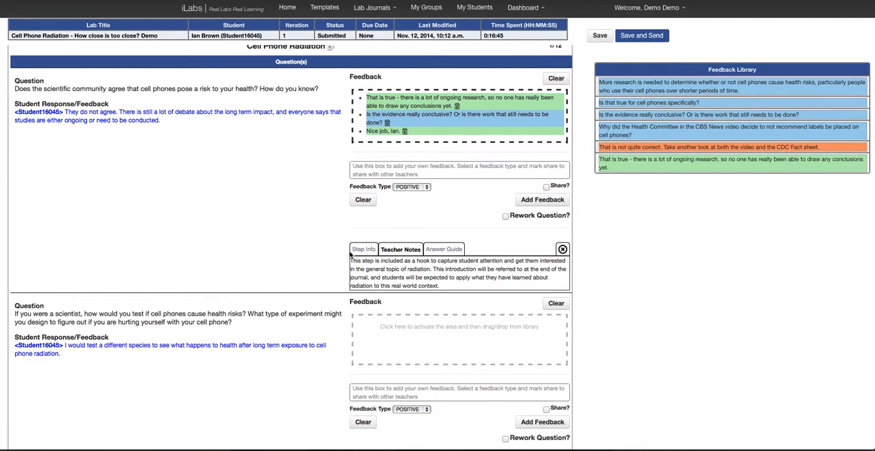
{"action": "scroll", "coordinate": [281, 258], "scroll_direction": "up", "scroll_amount": 1}
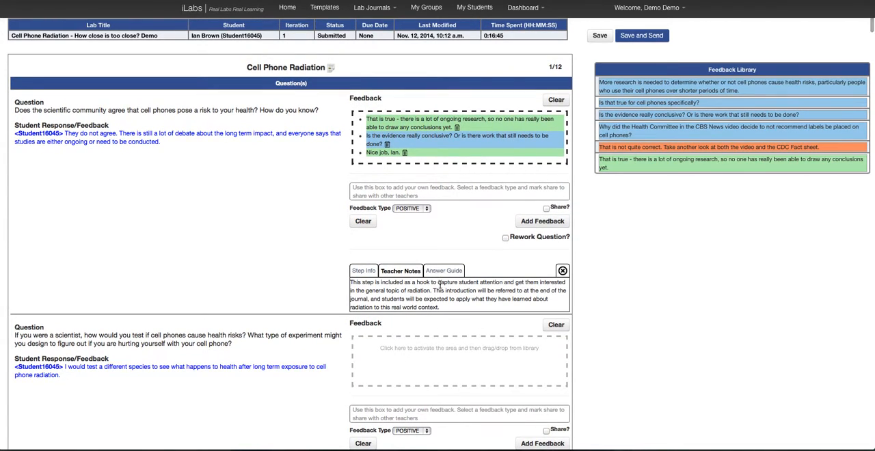
{"action": "left_click", "coordinate": [452, 272]}
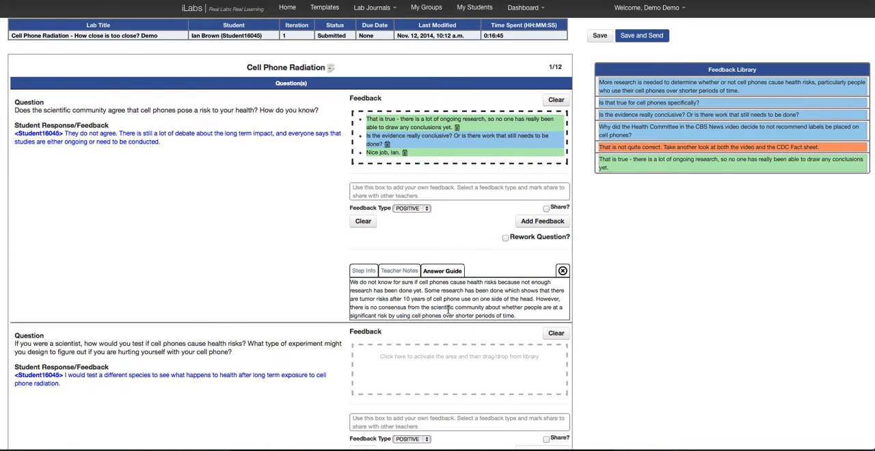
Look through the student's remaining responses and the Design Your Experiment parameters, trial data and graph
{"action": "scroll", "coordinate": [286, 320], "scroll_direction": "down", "scroll_amount": 3}
{"action": "scroll", "coordinate": [286, 320], "scroll_direction": "down", "scroll_amount": 4}
{"action": "scroll", "coordinate": [285, 320], "scroll_direction": "down", "scroll_amount": 15}
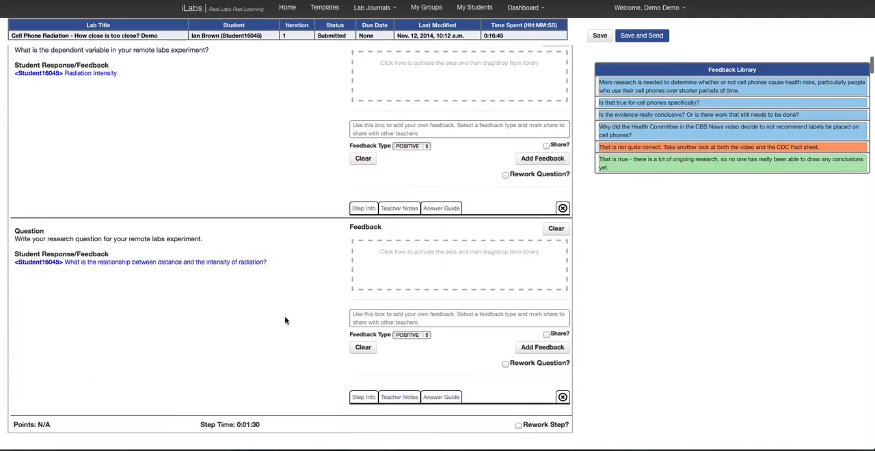
{"action": "scroll", "coordinate": [285, 320], "scroll_direction": "down", "scroll_amount": 10}
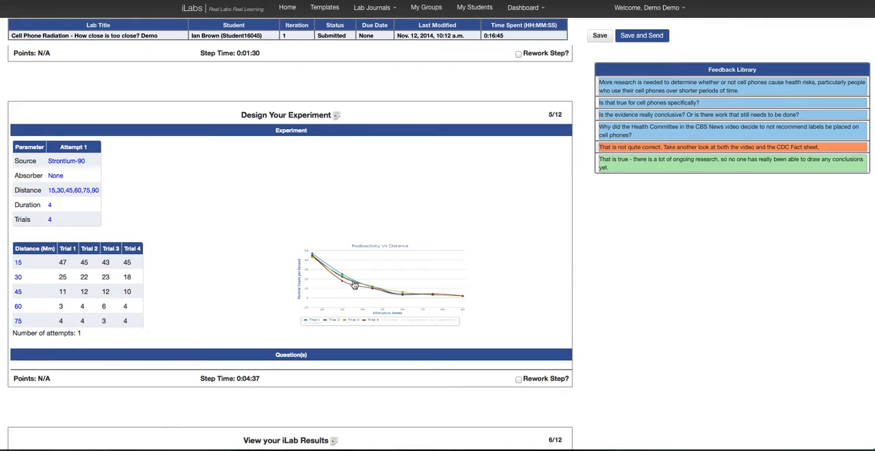
{"action": "scroll", "coordinate": [344, 231], "scroll_direction": "up", "scroll_amount": 5}
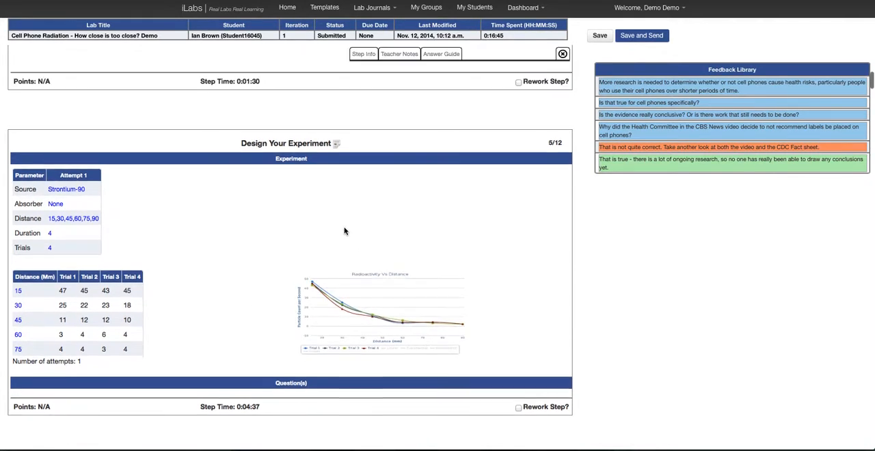
{"action": "scroll", "coordinate": [345, 231], "scroll_direction": "up", "scroll_amount": 1}
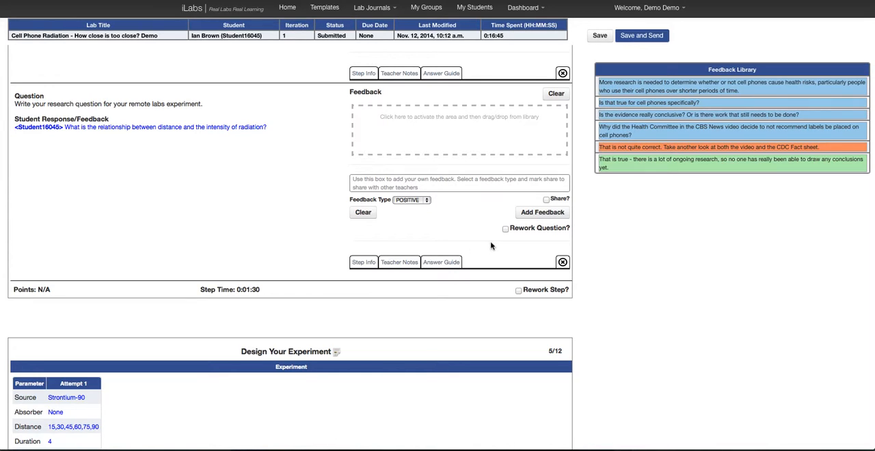
Try the rework options for the research question, its step and the entire lab
{"action": "left_click", "coordinate": [505, 230]}
{"action": "left_click", "coordinate": [506, 231]}
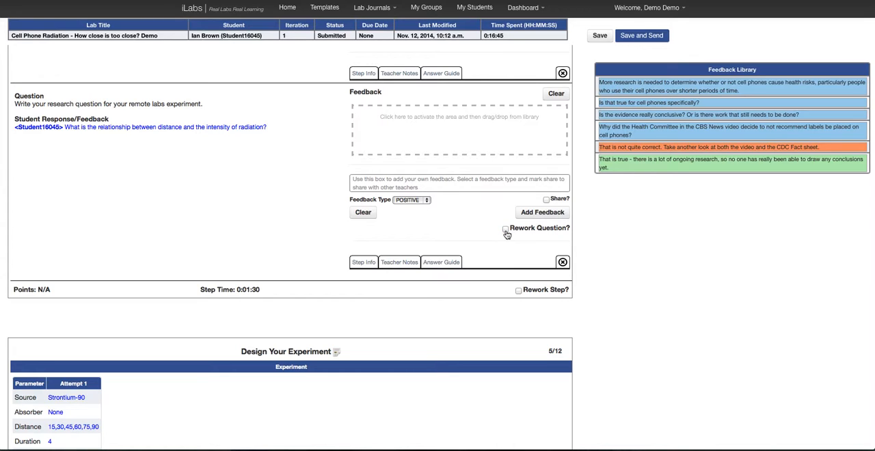
{"action": "left_click", "coordinate": [519, 292]}
{"action": "scroll", "coordinate": [482, 328], "scroll_direction": "down", "scroll_amount": 20}
{"action": "scroll", "coordinate": [482, 329], "scroll_direction": "down", "scroll_amount": 15}
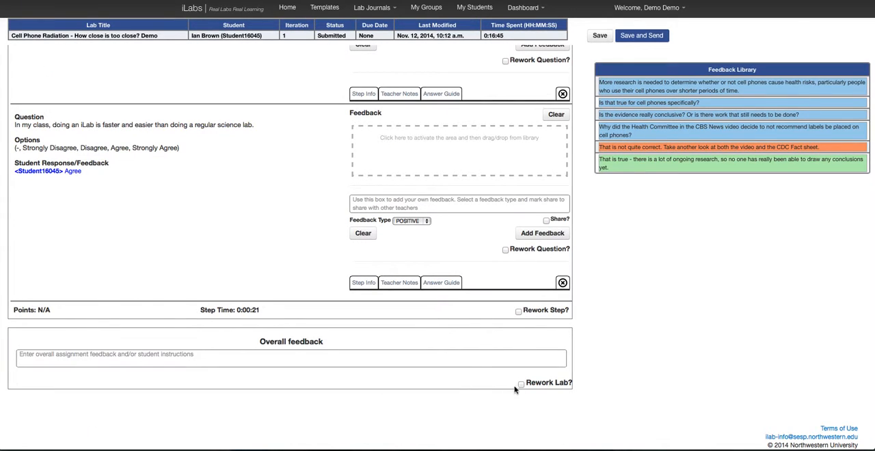
{"action": "left_click", "coordinate": [522, 385]}
{"action": "left_click", "coordinate": [522, 385]}
Enter "Nice job," followed by the student's first name as the overall feedback for the assignment
{"action": "left_click", "coordinate": [487, 354]}
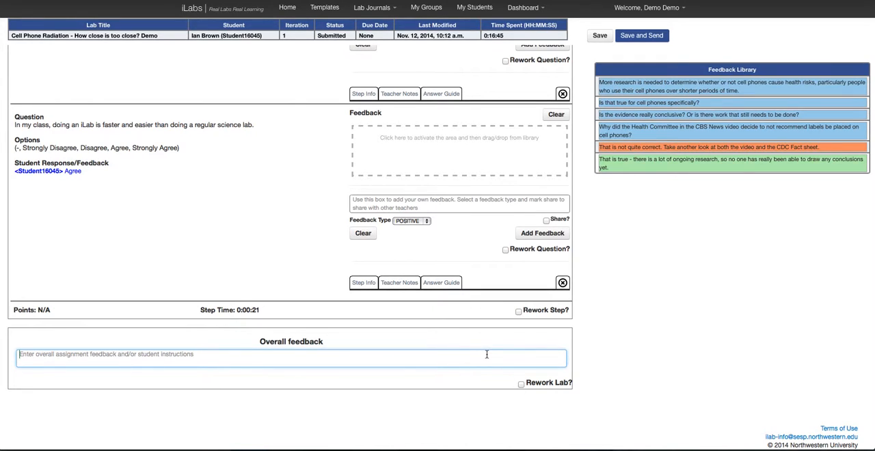
{"action": "type", "text": "Ni"}
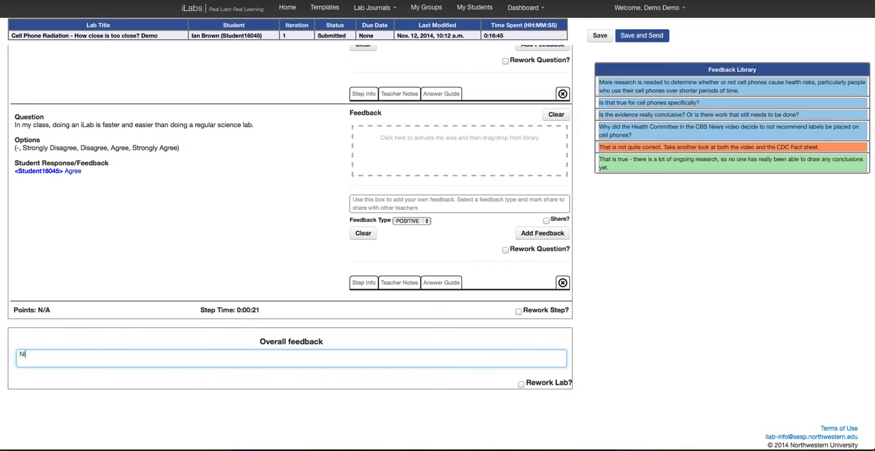
{"action": "type", "text": "ce job, Ian."}
Save the feedback and send it to the student, and return to the Group Assignments overview
{"action": "scroll", "coordinate": [616, 349], "scroll_direction": "up", "scroll_amount": 9}
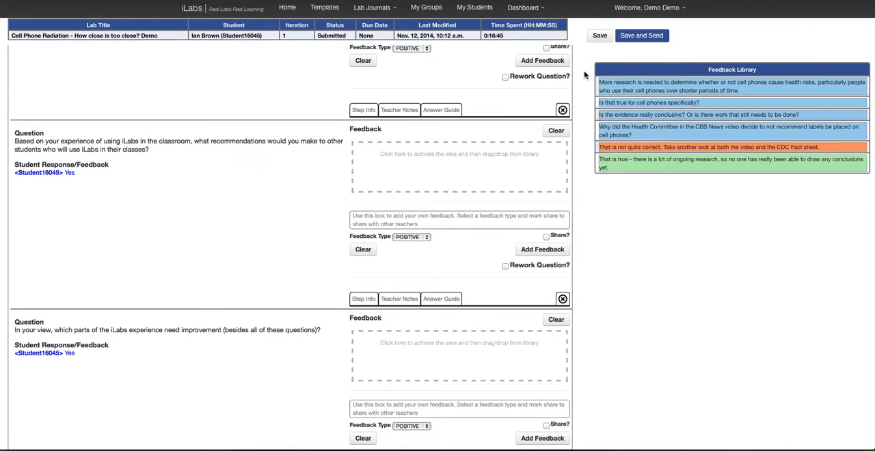
{"action": "left_click", "coordinate": [636, 39]}
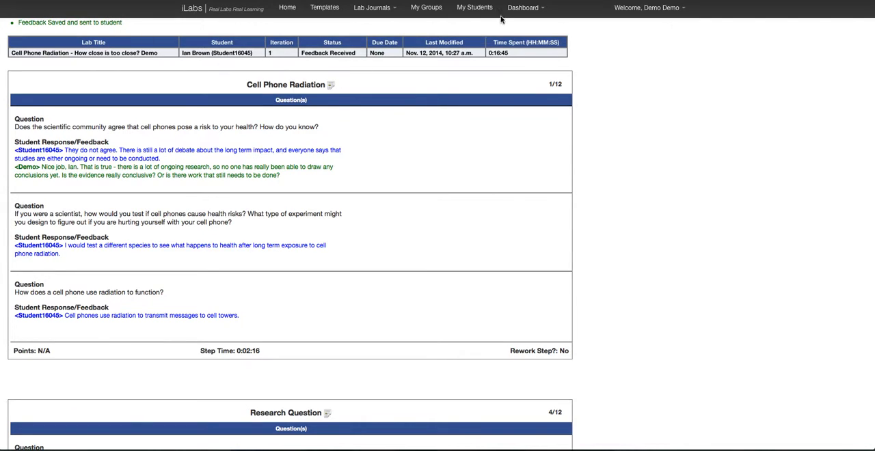
{"action": "left_click", "coordinate": [521, 10]}
{"action": "left_click", "coordinate": [528, 27]}
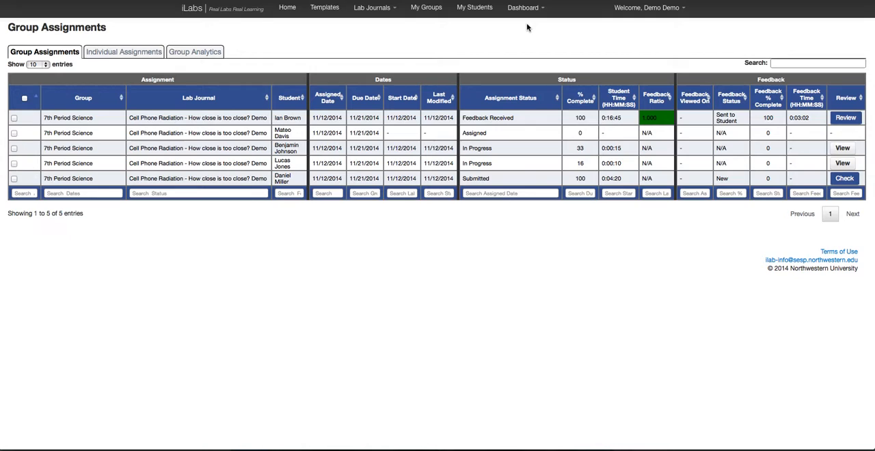